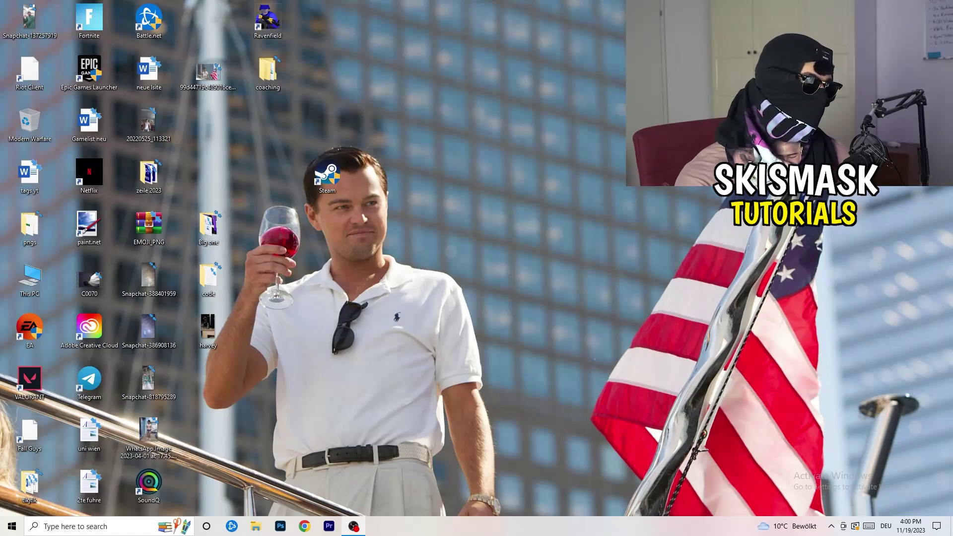
# - Open Windows Settings from Start and go to Gaming's Xbox Game Bar page, with Game Bar Off
pyautogui.press('super')
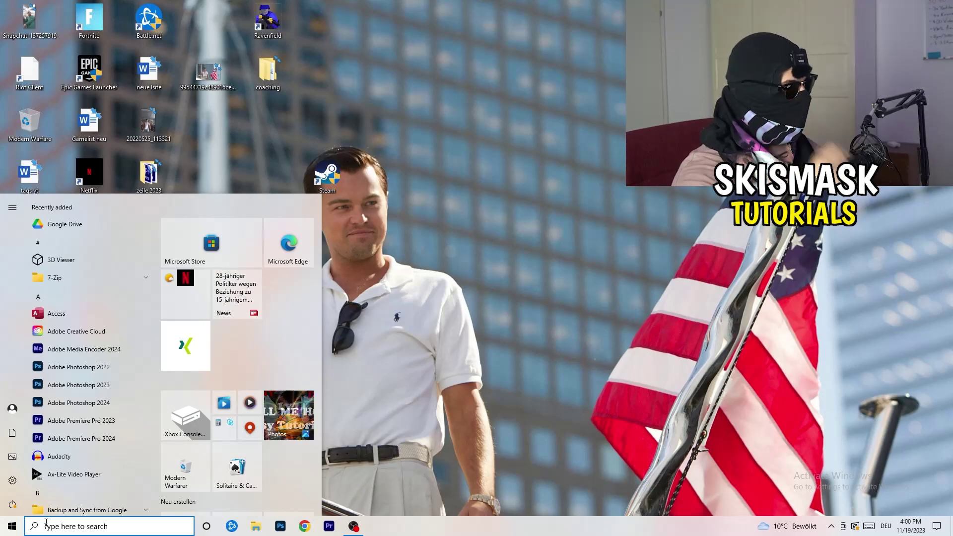
pyautogui.click(12, 480)
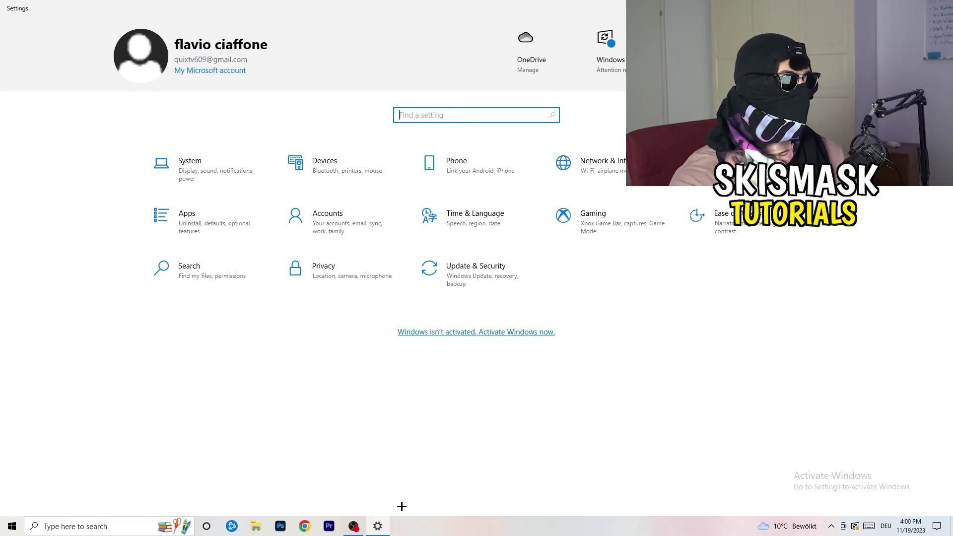
pyautogui.click(610, 239)
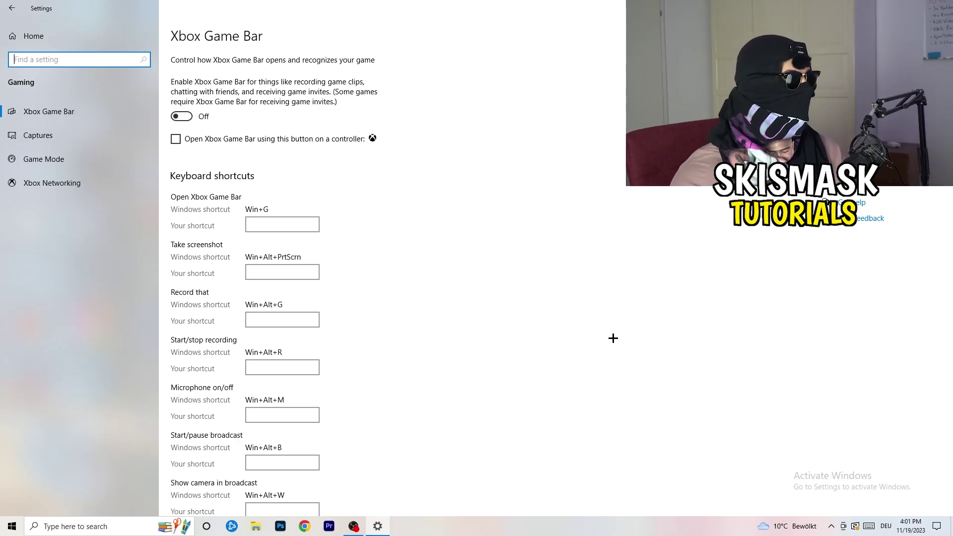
# - Open Gaming Captures and keep maximum recording length at 2 hours, with background recording Off
pyautogui.click(79, 138)
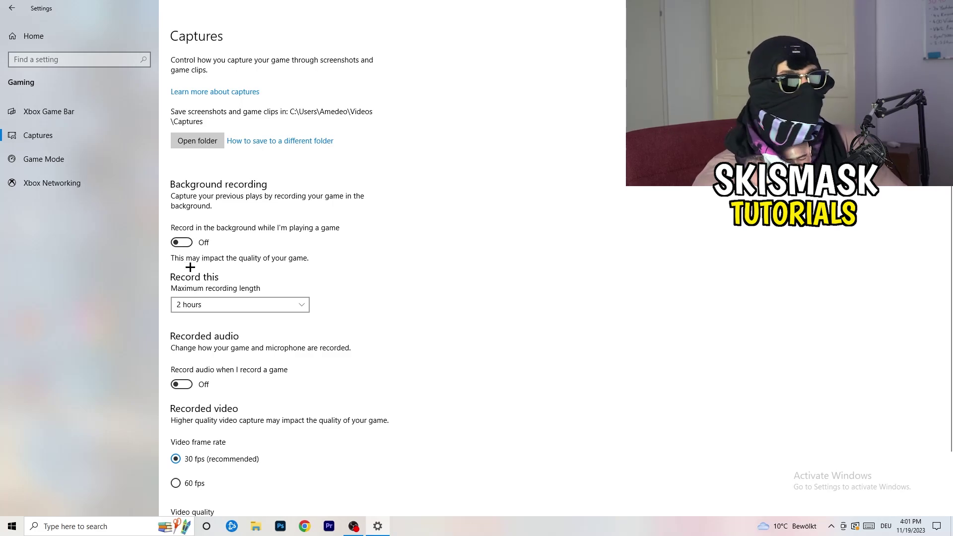
pyautogui.click(234, 307)
pyautogui.click(301, 304)
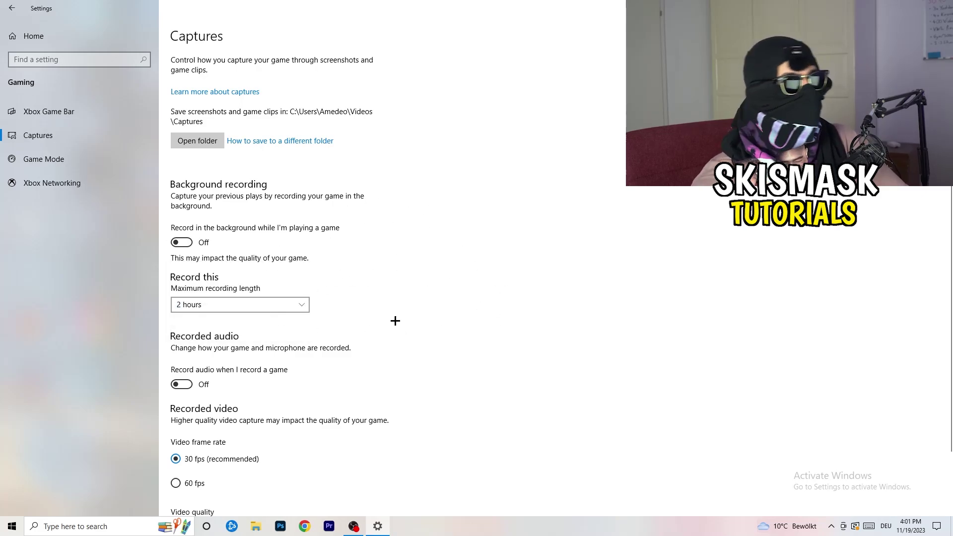
pyautogui.click(283, 302)
pyautogui.click(611, 248)
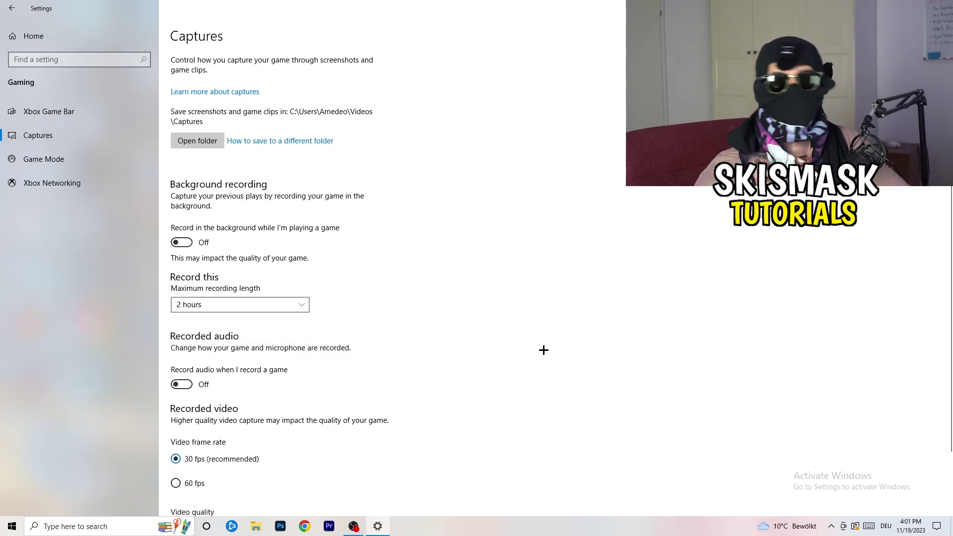
pyautogui.scroll(-2, 332, 377)
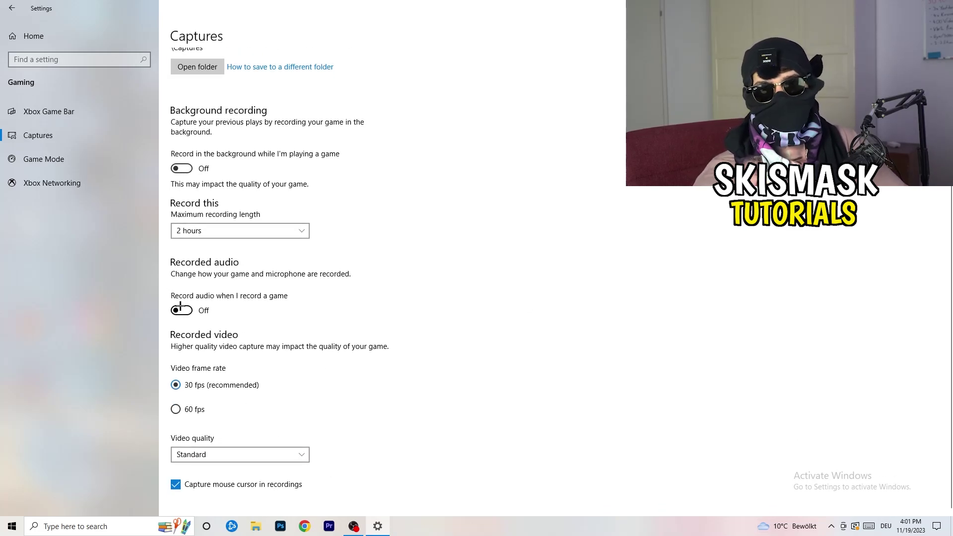
# - Check that the Game Mode toggle is On, then close Windows Settings
pyautogui.click(69, 156)
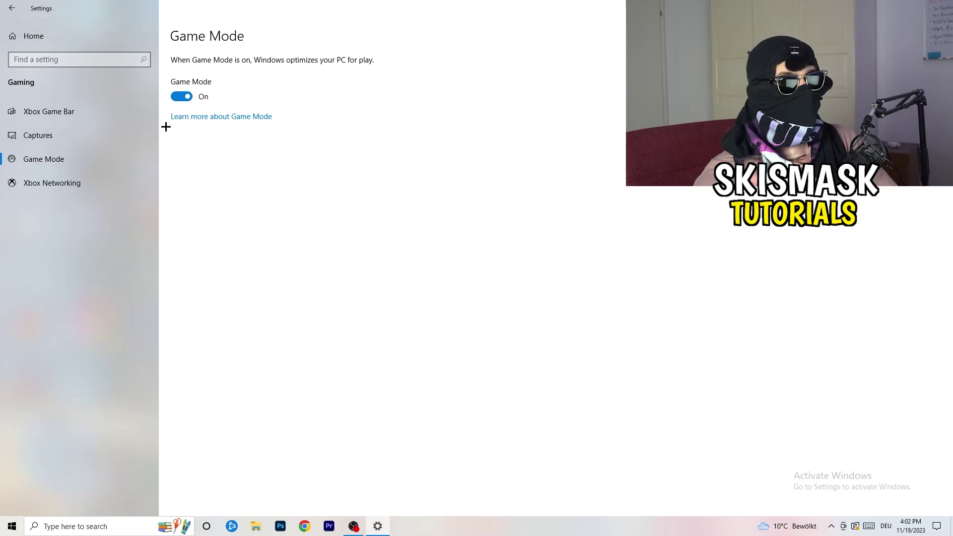
pyautogui.click(940, 8)
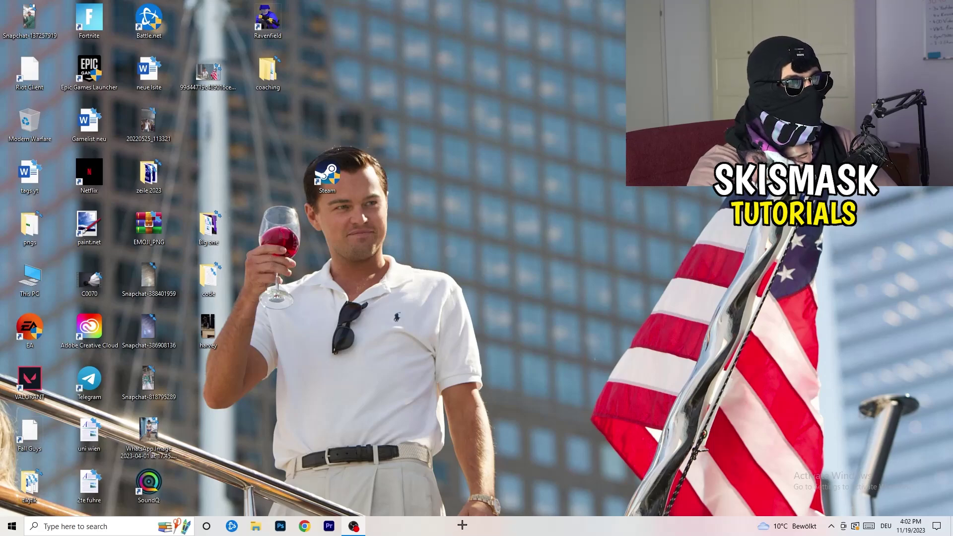
# - Launch Task Manager from the taskbar menu and maximize it on the Processes tab
pyautogui.moveTo(464, 525); pyautogui.dragTo(335, 467)
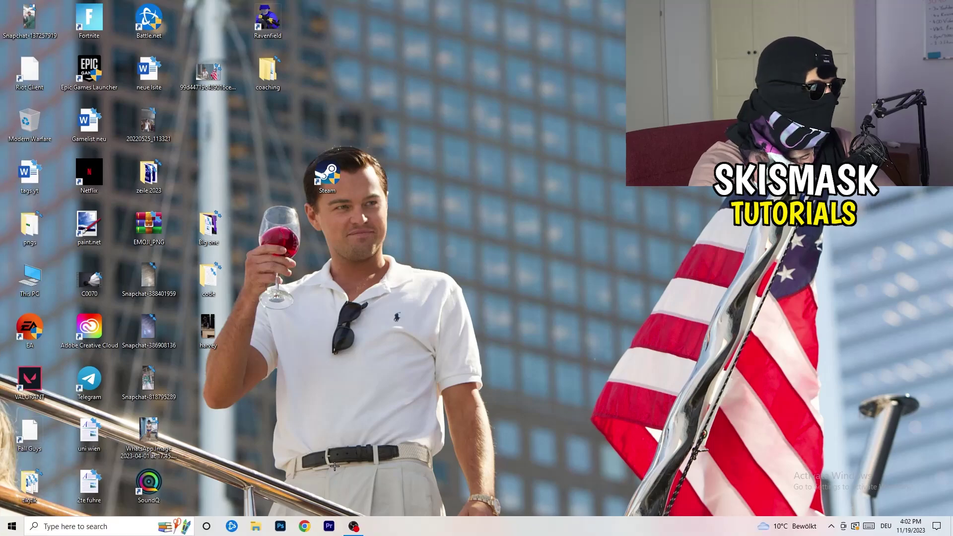
pyautogui.rightClick(491, 533)
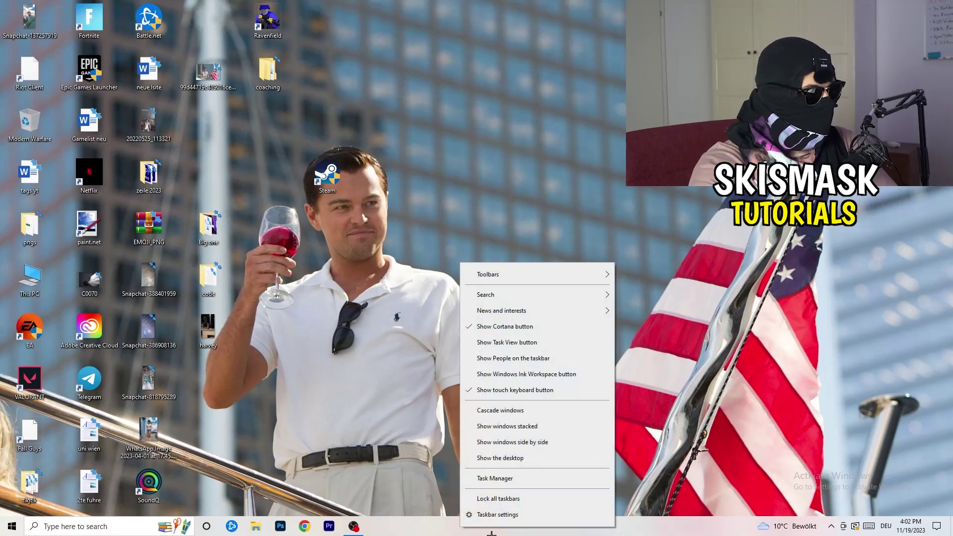
pyautogui.click(513, 481)
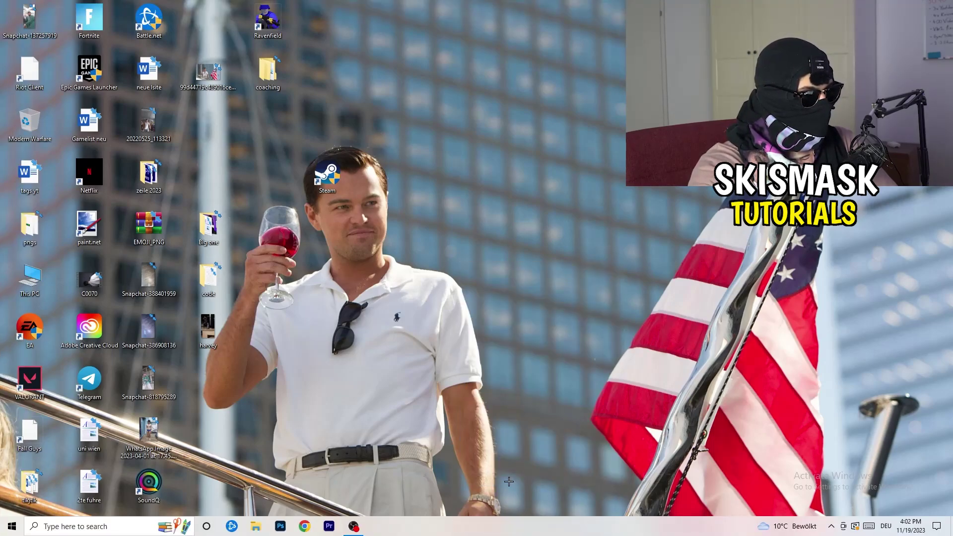
pyautogui.click(550, 25)
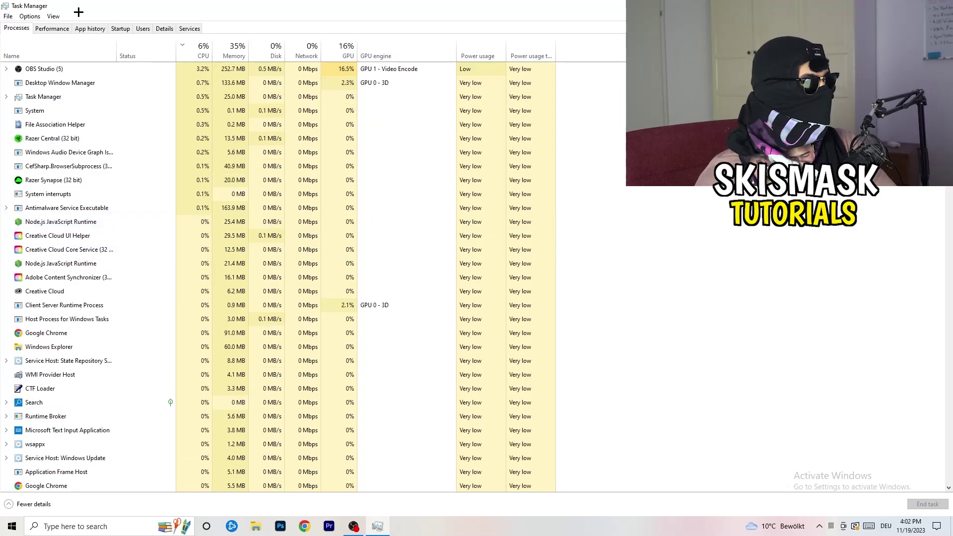
# - Sort processes by CPU and GPU usage, leave OBS Studio running, then re-sort by CPU
pyautogui.click(201, 47)
pyautogui.click(332, 51)
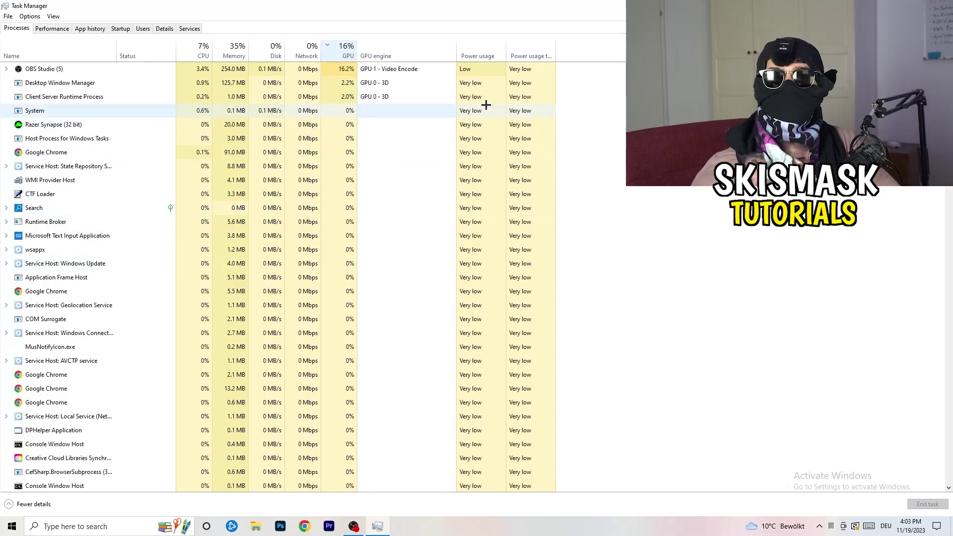
pyautogui.rightClick(347, 72)
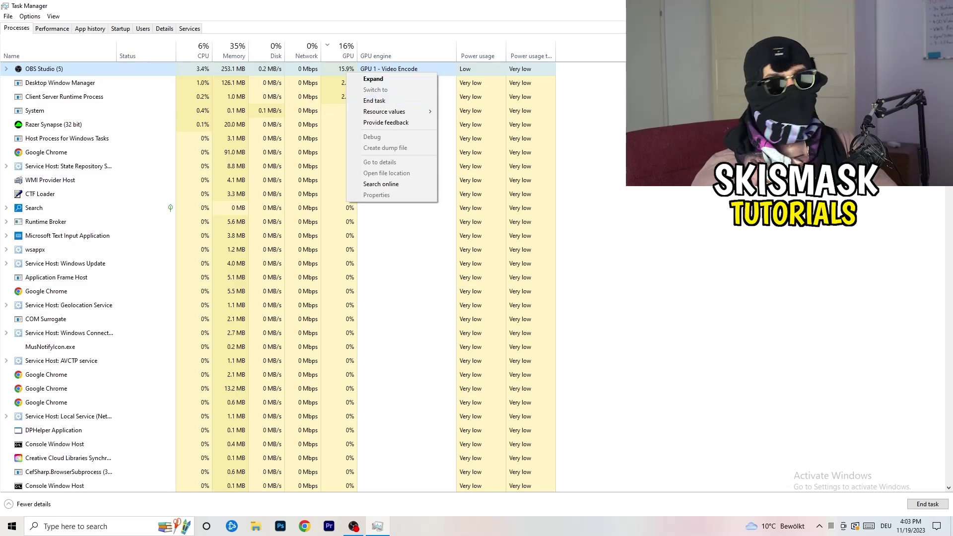
pyautogui.press('Escape')
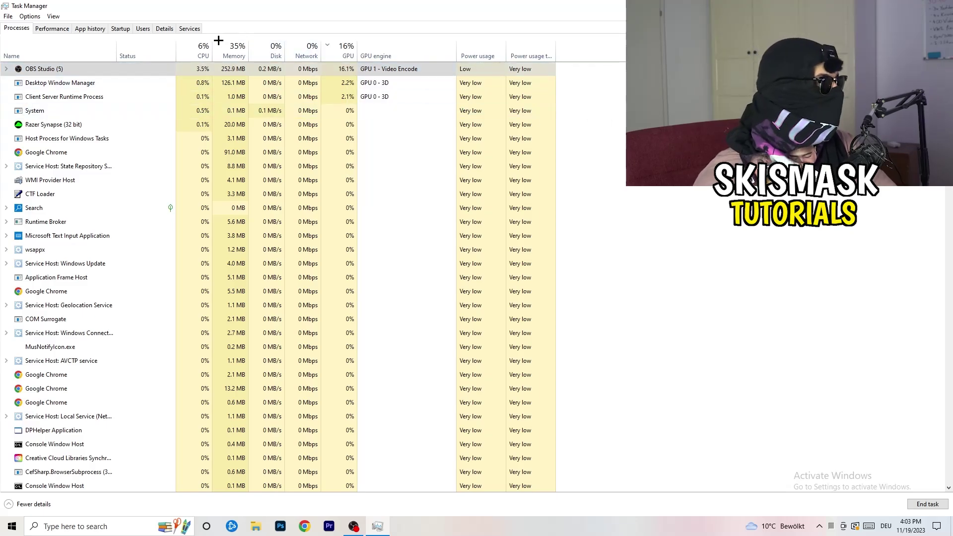
pyautogui.click(201, 49)
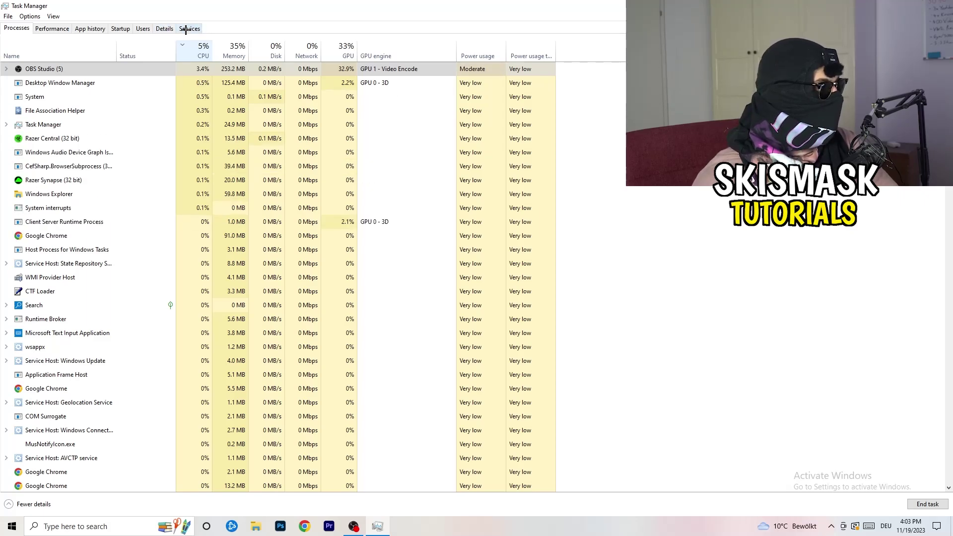
# - Browse the Details list's PIDs and statuses, leaving Creative Cloud UI Helper's priority at Normal
pyautogui.click(161, 29)
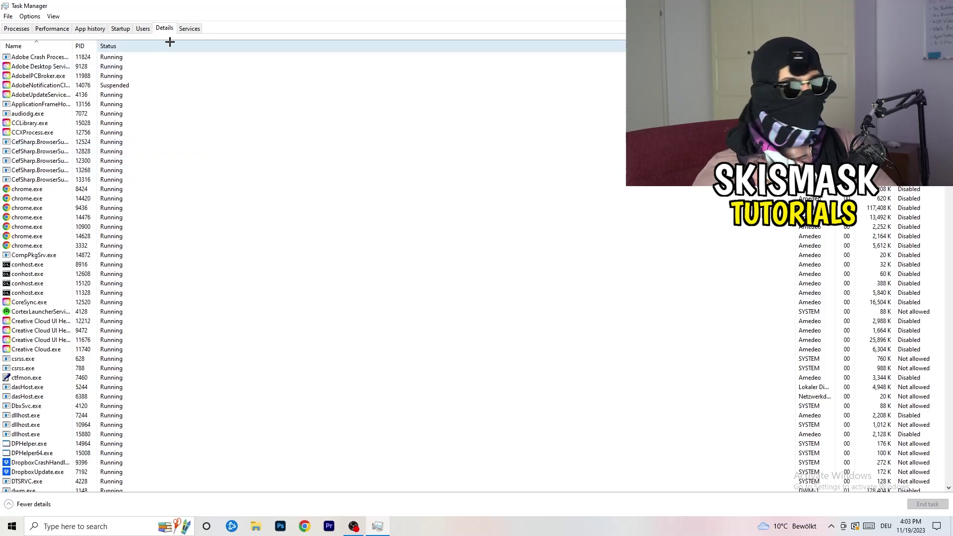
pyautogui.scroll(-5, 141, 255)
pyautogui.scroll(5, 141, 255)
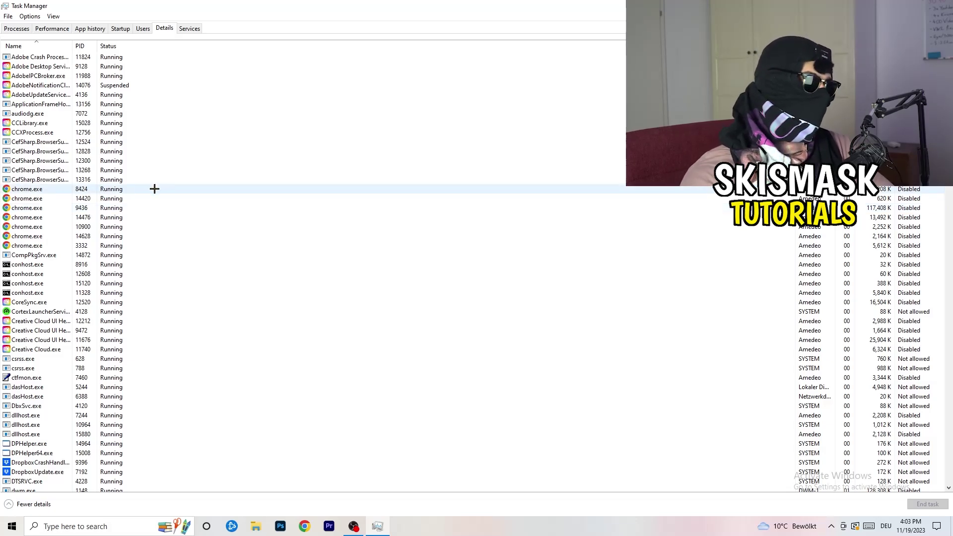
pyautogui.scroll(-3, 109, 233)
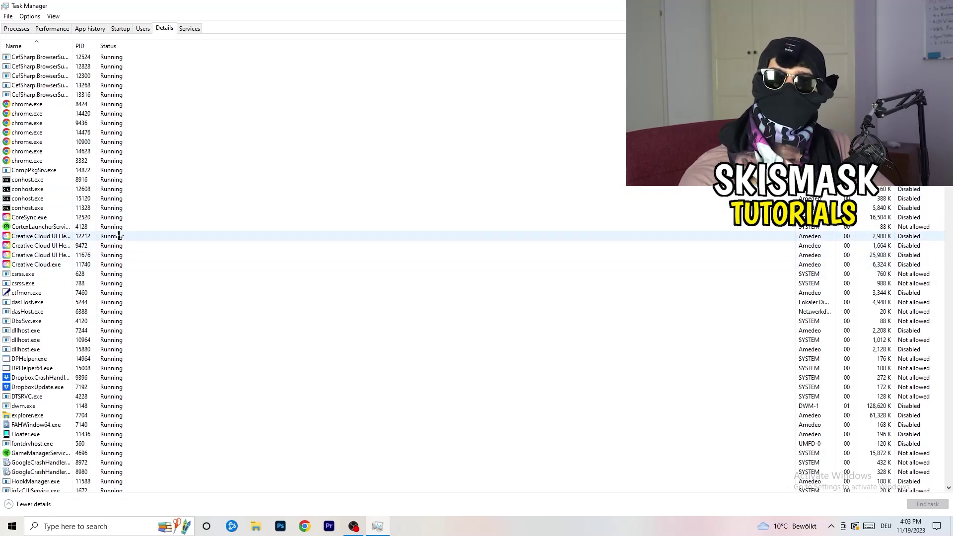
pyautogui.rightClick(40, 255)
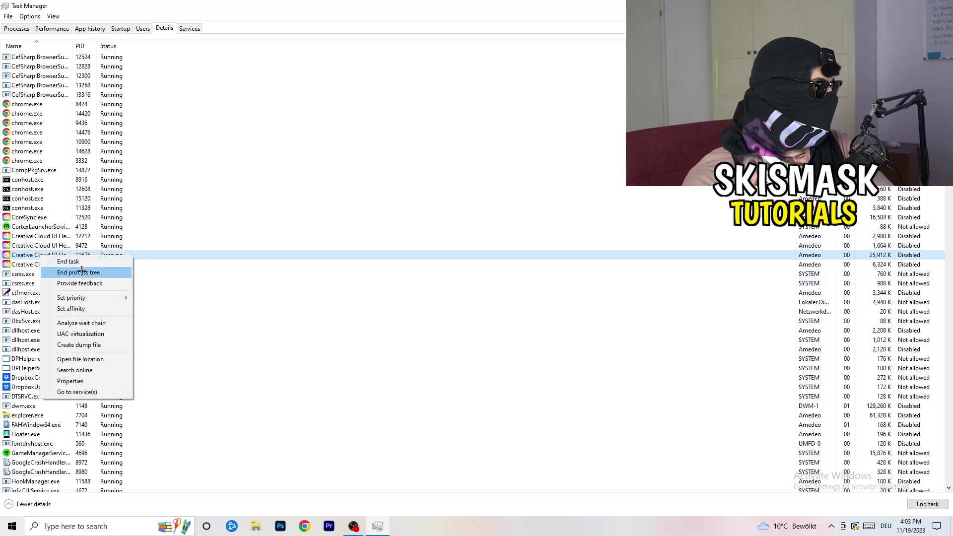
pyautogui.moveTo(106, 298)
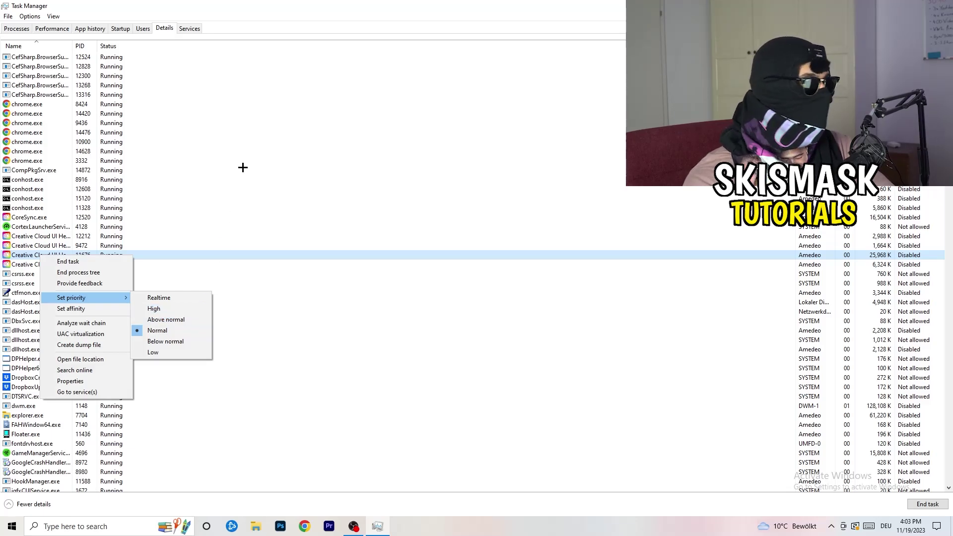
# - Review the Startup tab leaving DT_Startup Enabled, then close Task Manager with Alt+F4
pyautogui.click(121, 29)
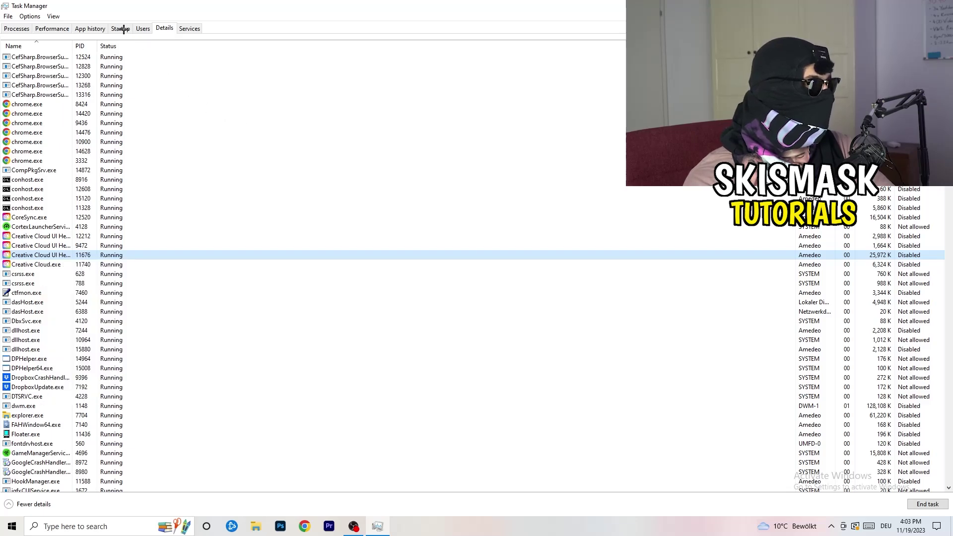
pyautogui.click(120, 28)
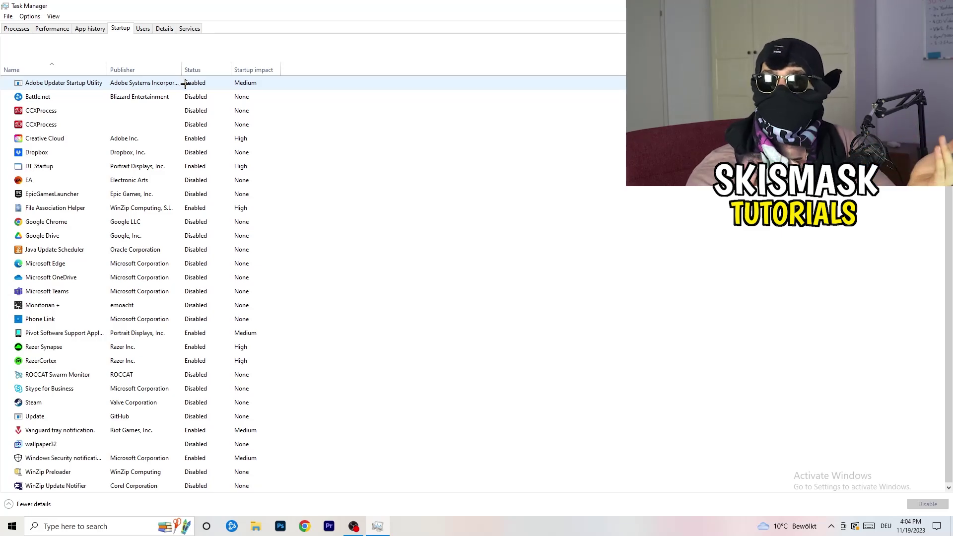
pyautogui.rightClick(218, 164)
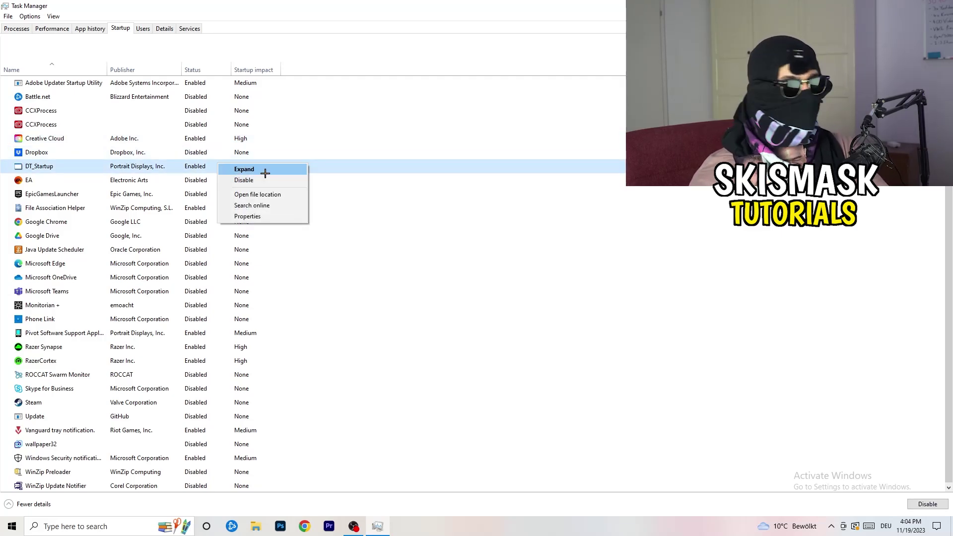
pyautogui.click(557, 32)
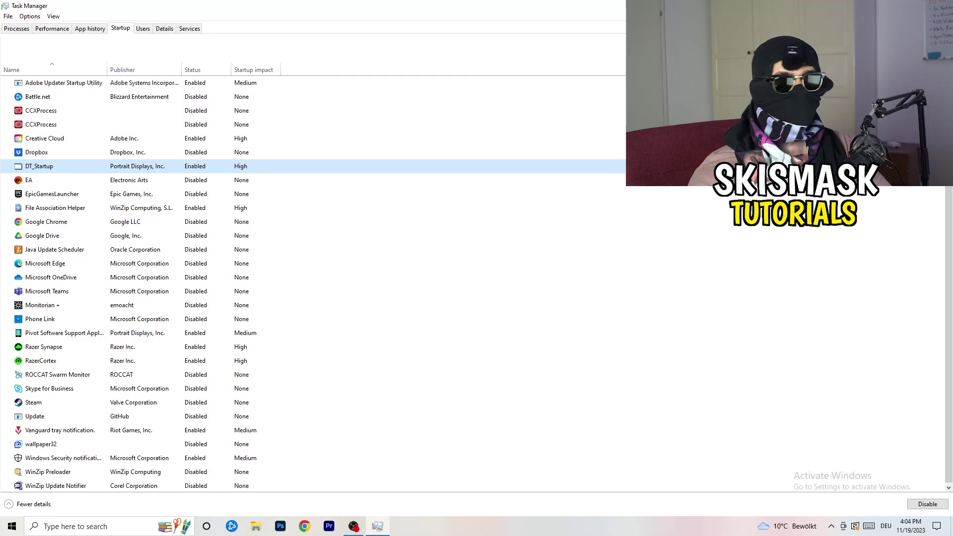
pyautogui.hotkey('alt', 'F4')
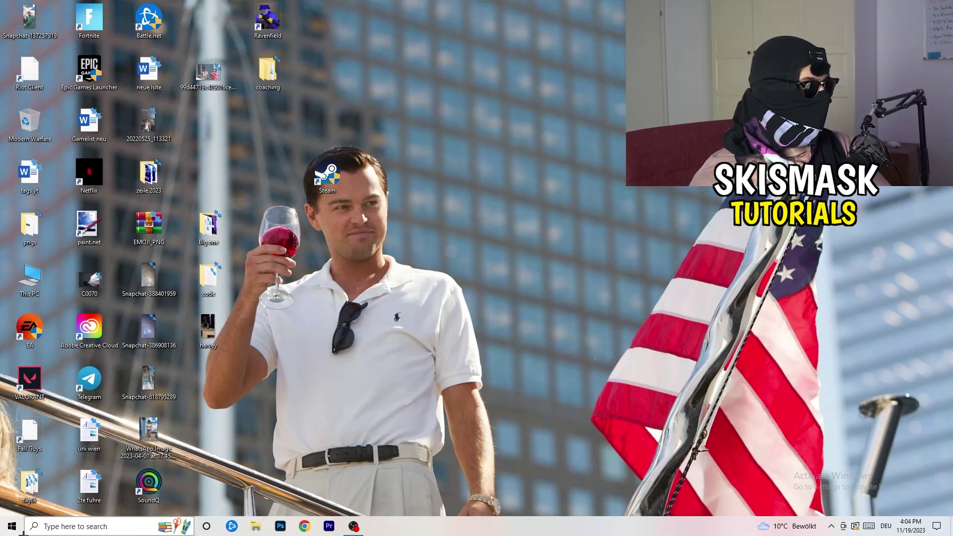
# - Open Windows Settings from Start and go to the System Display page
pyautogui.click(9, 529)
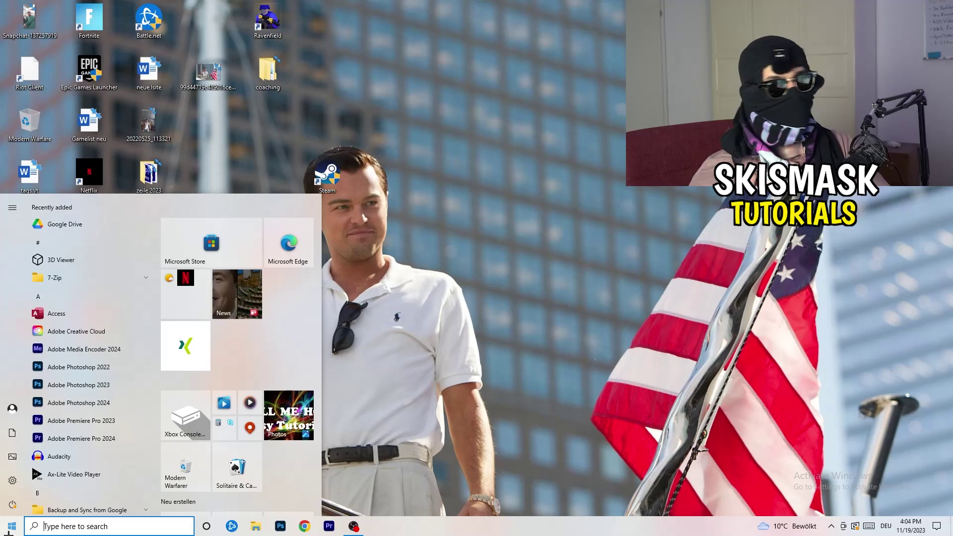
pyautogui.click(15, 481)
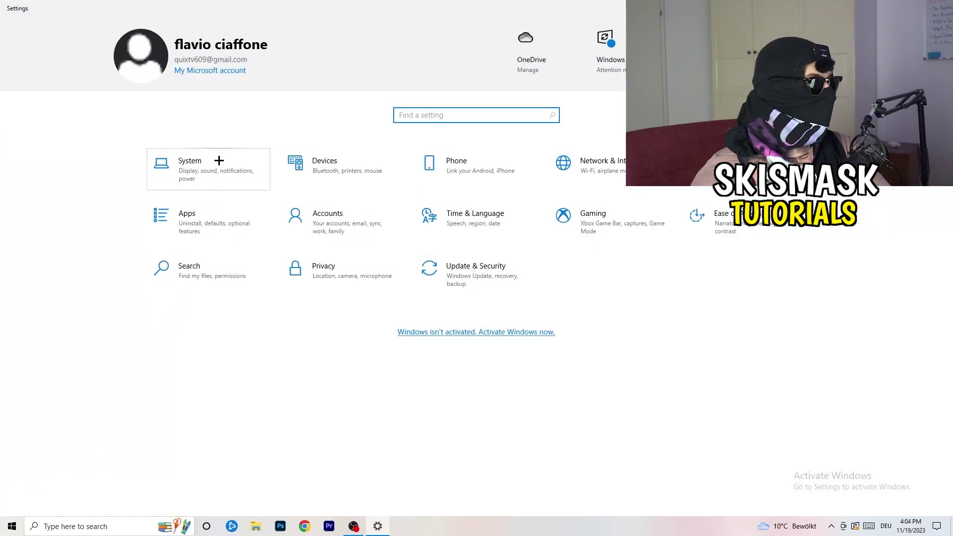
pyautogui.click(219, 160)
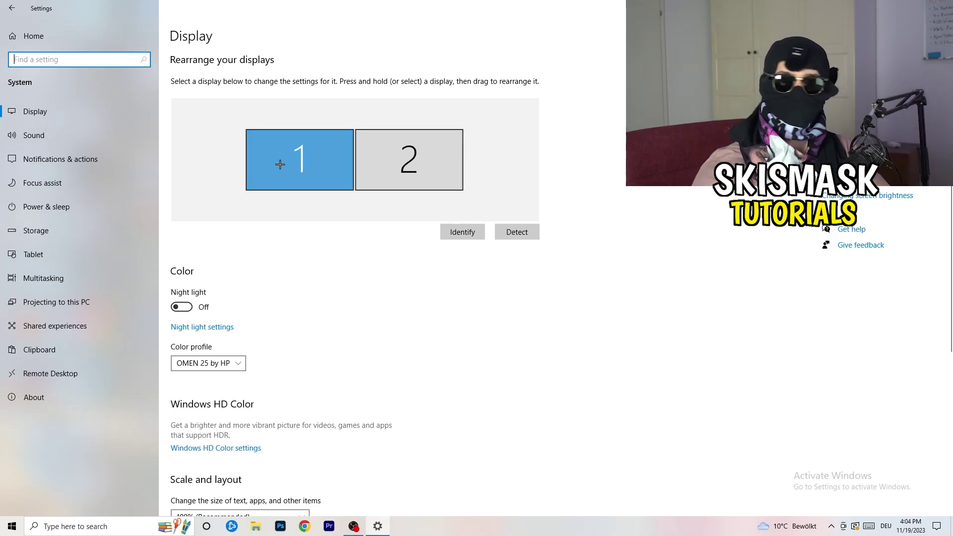
# - Keep scaling at 100% (Recommended) and confirm the 1920 × 1080 resolution
pyautogui.scroll(-5, 346, 183)
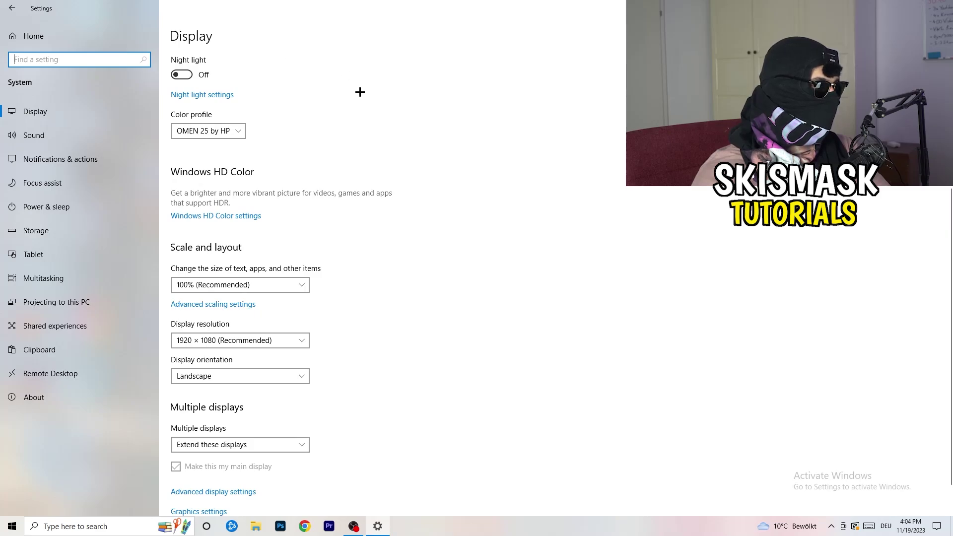
pyautogui.click(270, 285)
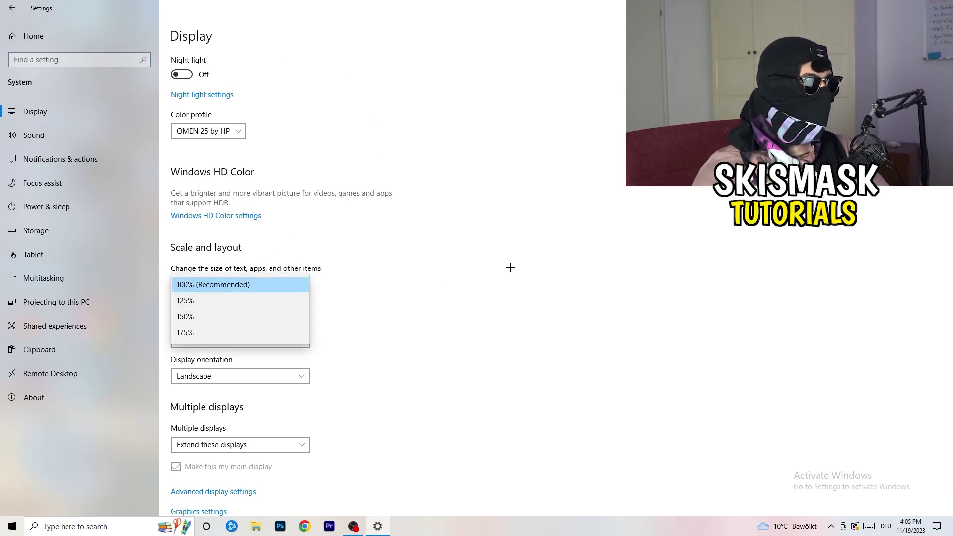
pyautogui.click(489, 262)
pyautogui.scroll(-1, 446, 268)
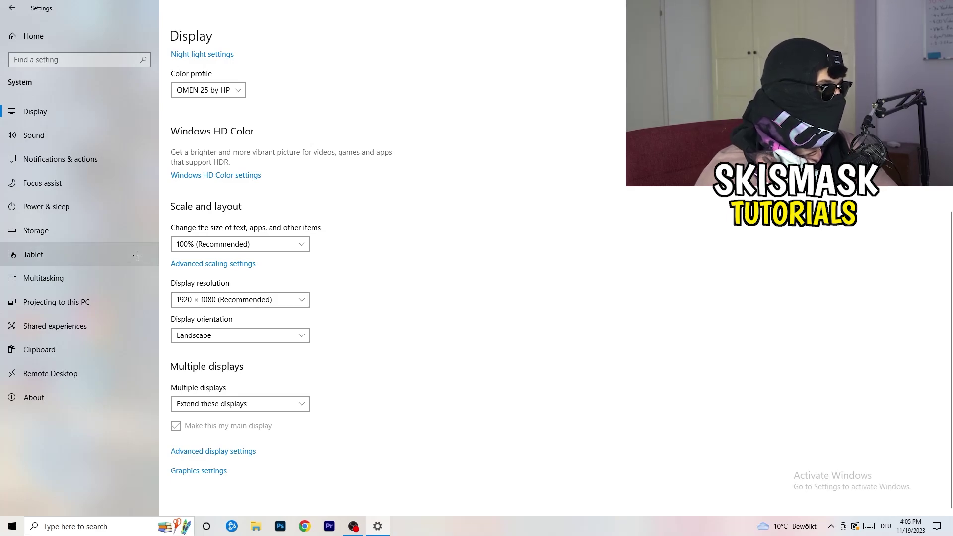
# - Go to Power & sleep, review the power plans keeping Balanced, and close Power Options
pyautogui.click(69, 207)
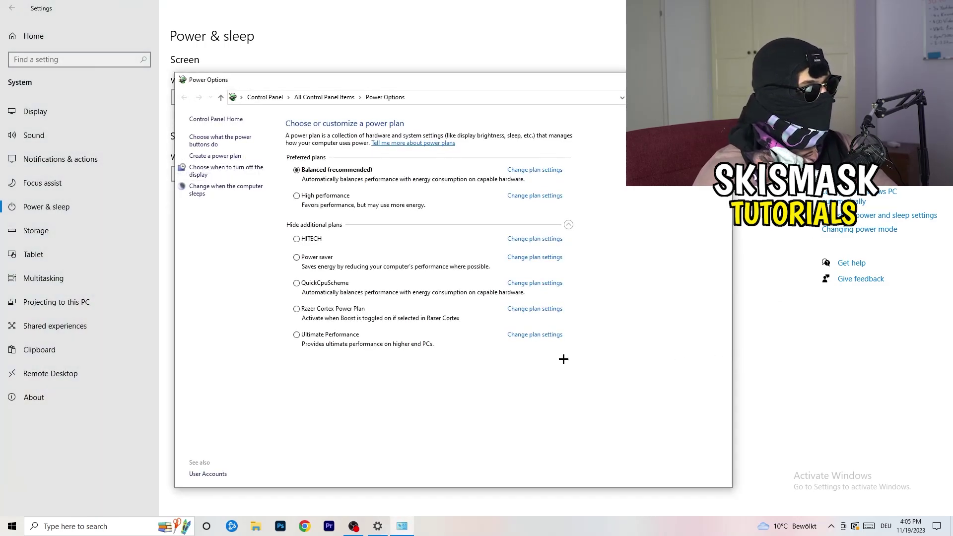
pyautogui.click(568, 224)
pyautogui.click(568, 224)
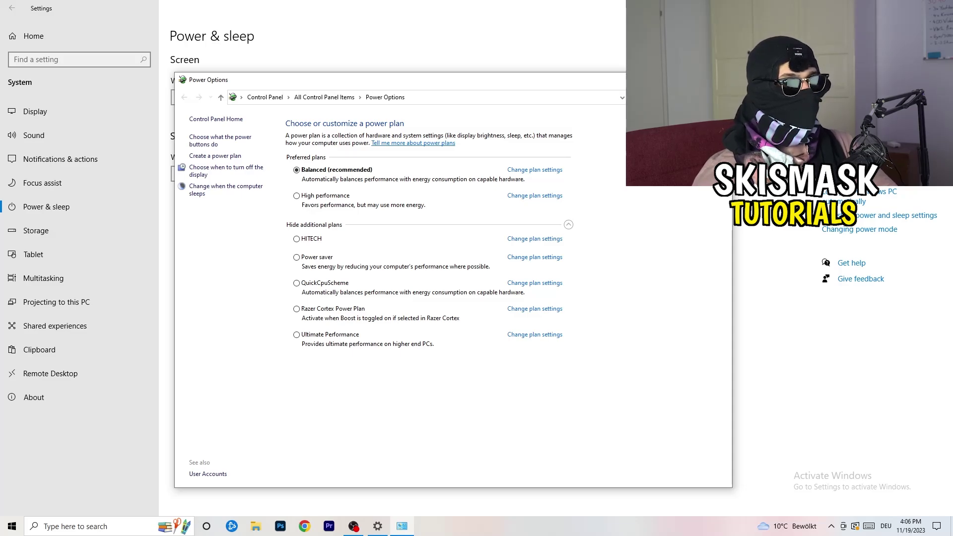
pyautogui.hotkey('alt', 'F4')
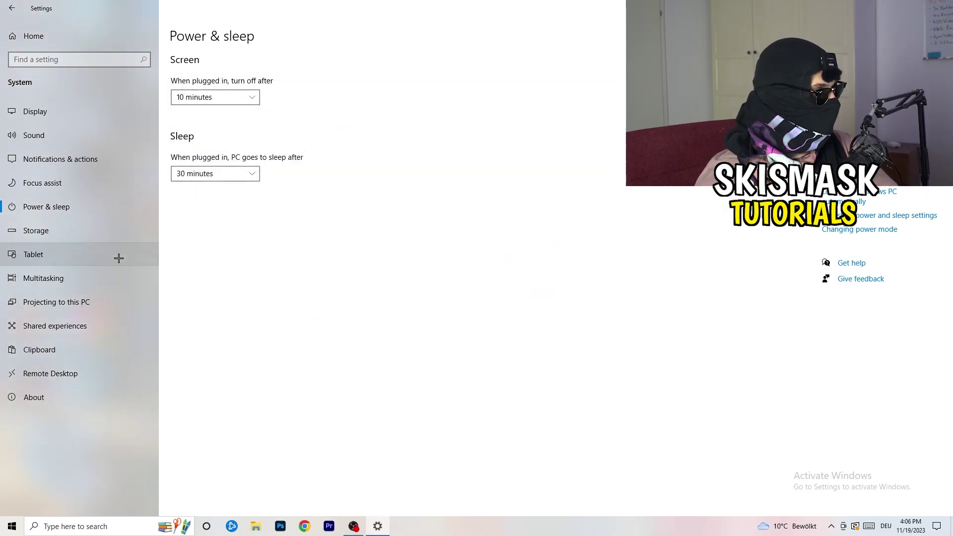
# - Open Storage Sense configuration, keep weekly runs, and enable deleting unused temporary files
pyautogui.click(66, 238)
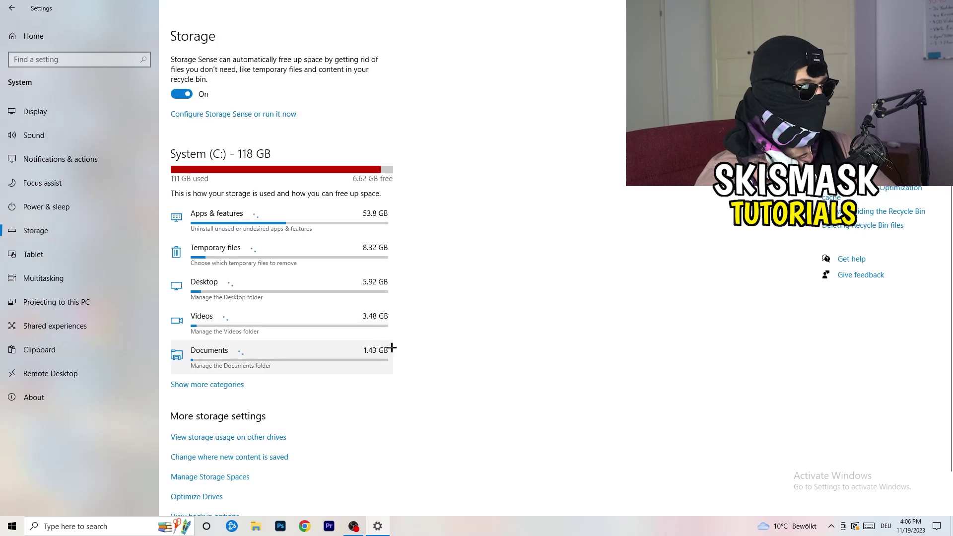
pyautogui.click(240, 117)
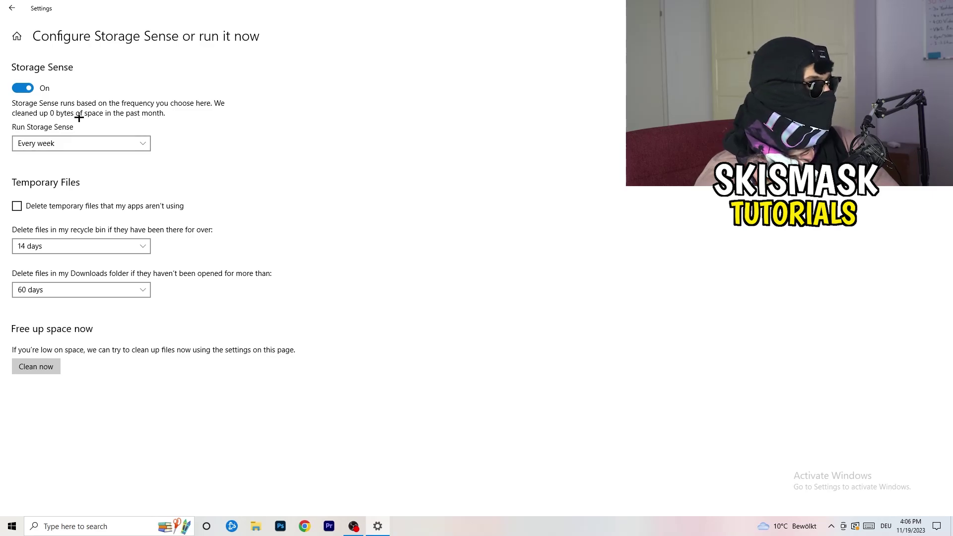
pyautogui.click(79, 143)
pyautogui.click(296, 148)
pyautogui.click(57, 206)
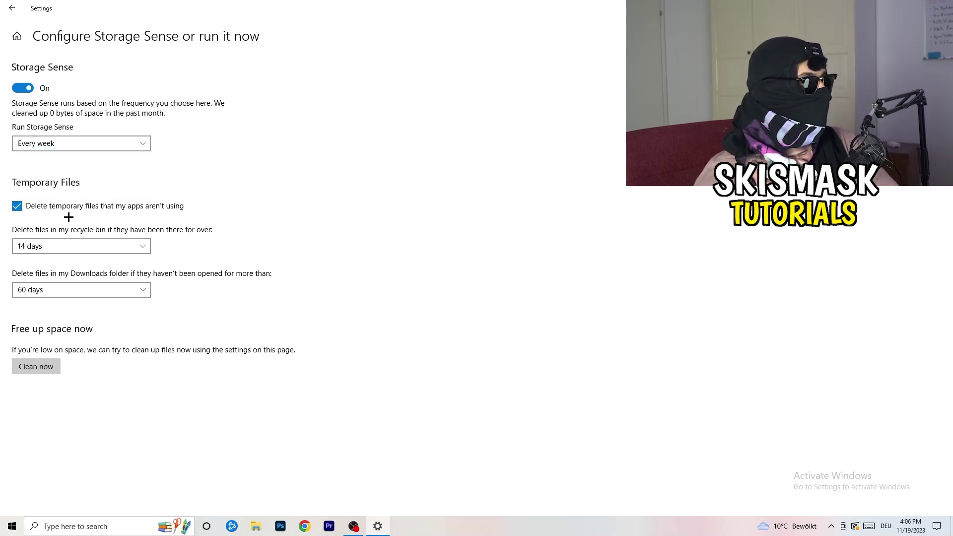
# - Keep recycle bin cleanup at 14 days and Downloads cleanup at 60 days
pyautogui.click(72, 246)
pyautogui.click(328, 195)
pyautogui.click(136, 242)
pyautogui.click(425, 173)
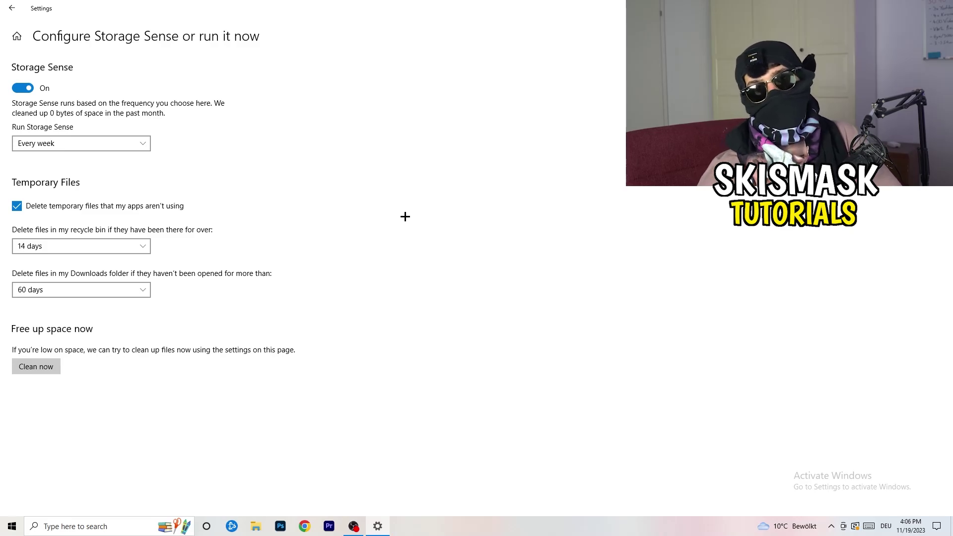
pyautogui.click(87, 291)
pyautogui.click(374, 225)
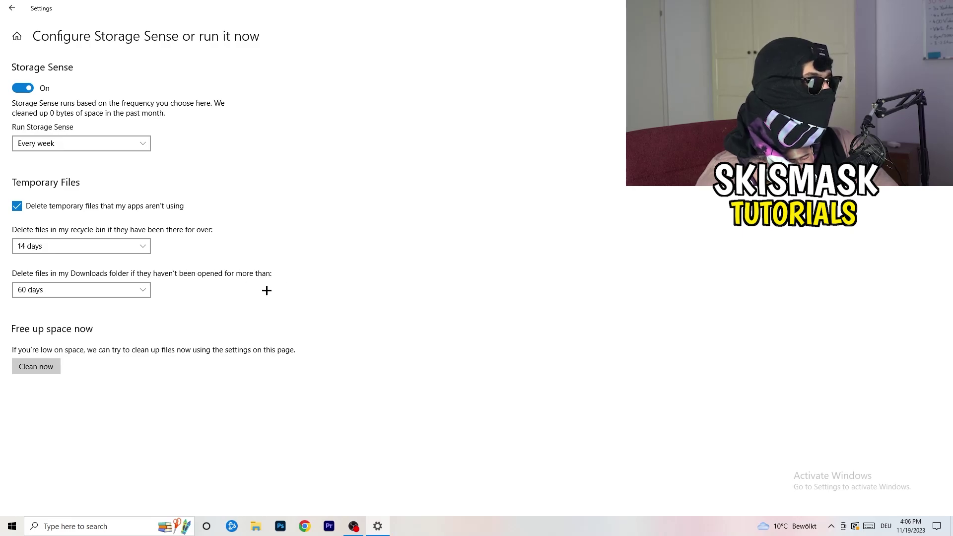
pyautogui.click(111, 291)
pyautogui.click(467, 242)
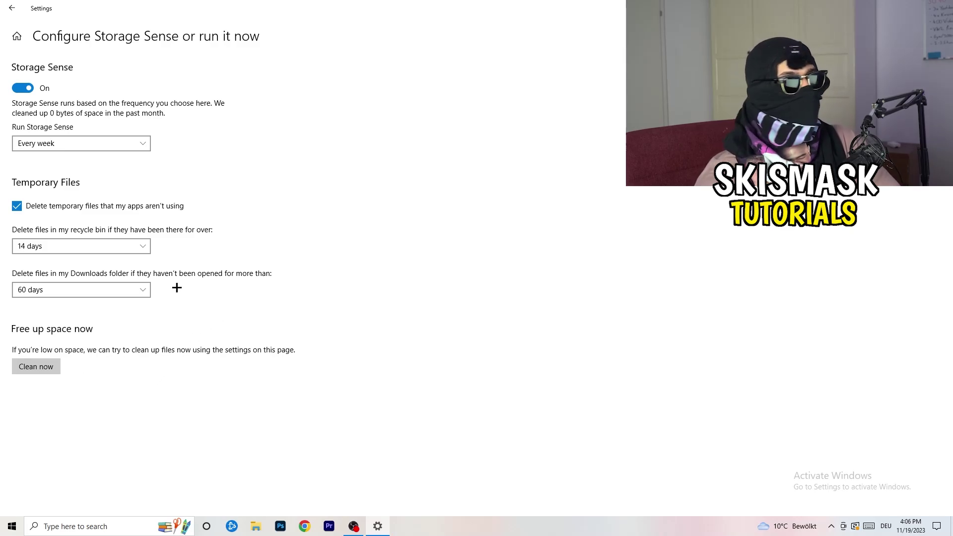
# - Back out of Storage to review the Windows Update restart status, then close Settings
pyautogui.hotkey('alt', 'Left')
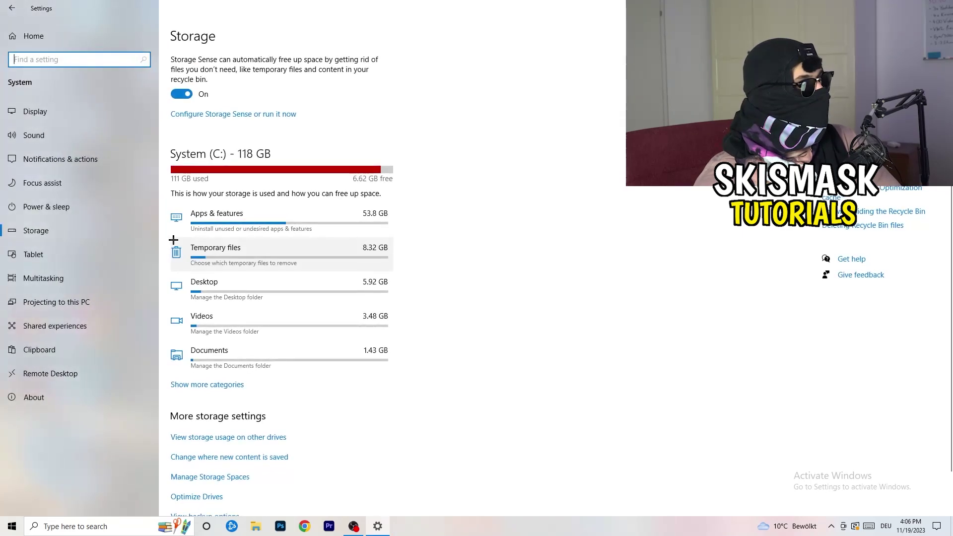
pyautogui.hotkey('alt', 'Left')
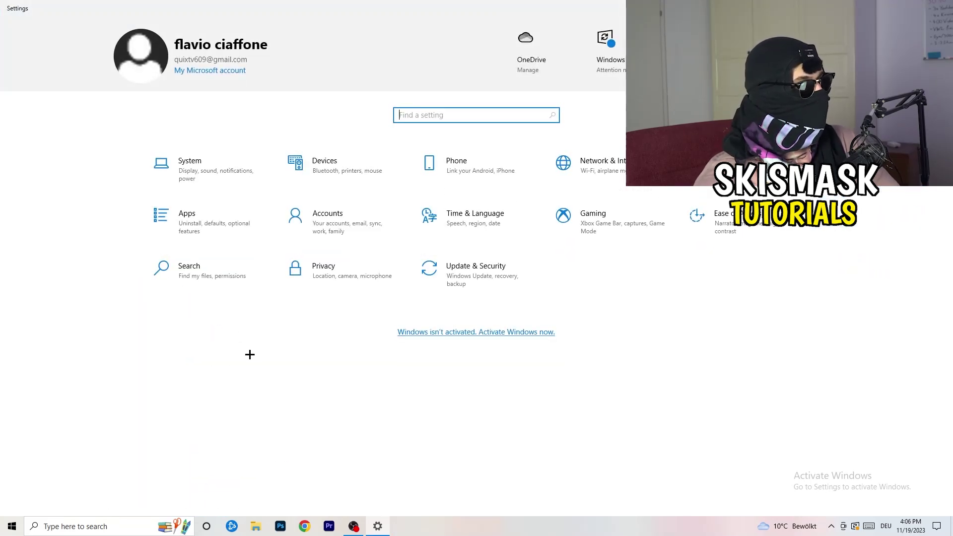
pyautogui.click(469, 280)
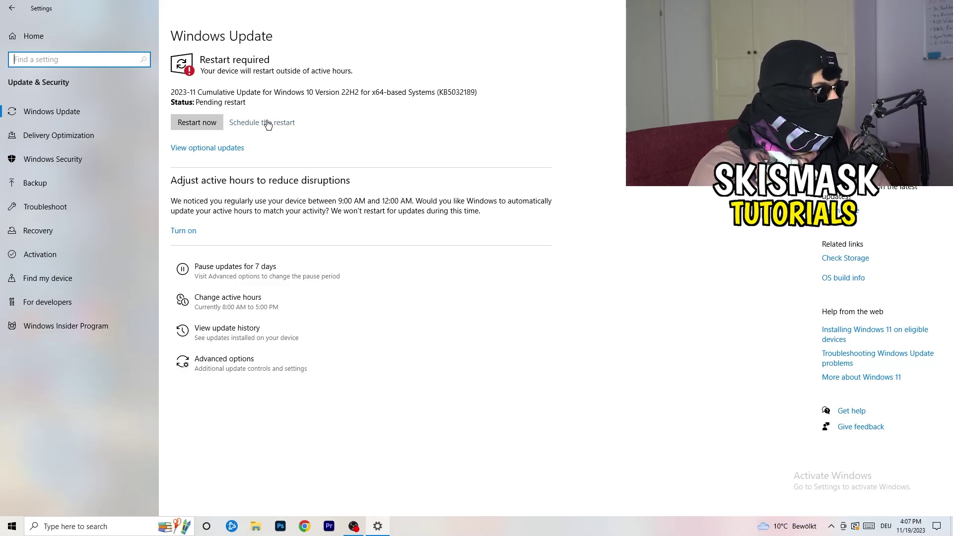
pyautogui.hotkey('alt', 'F4')
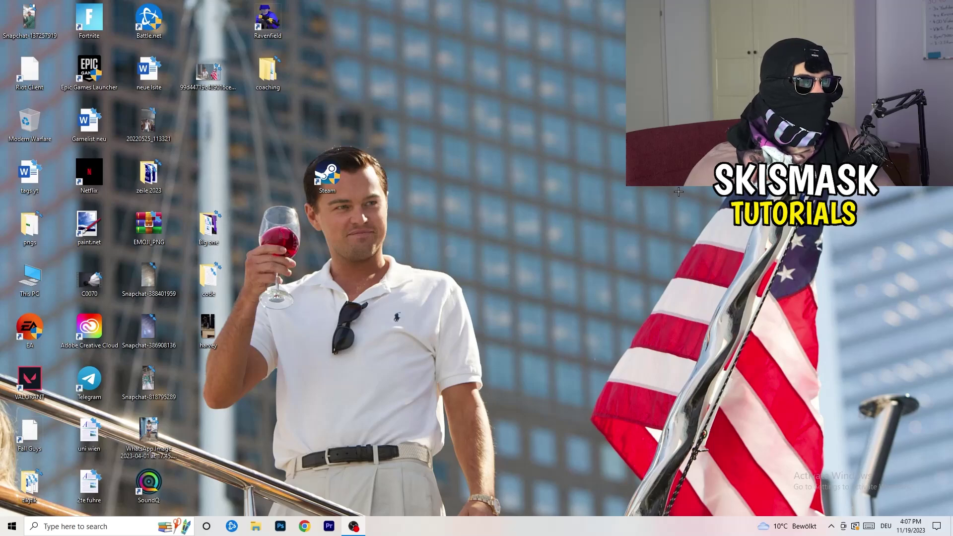
# - Launch NVIDIA Control Panel from the desktop menu and go to Adjust image settings with preview
pyautogui.rightClick(578, 210)
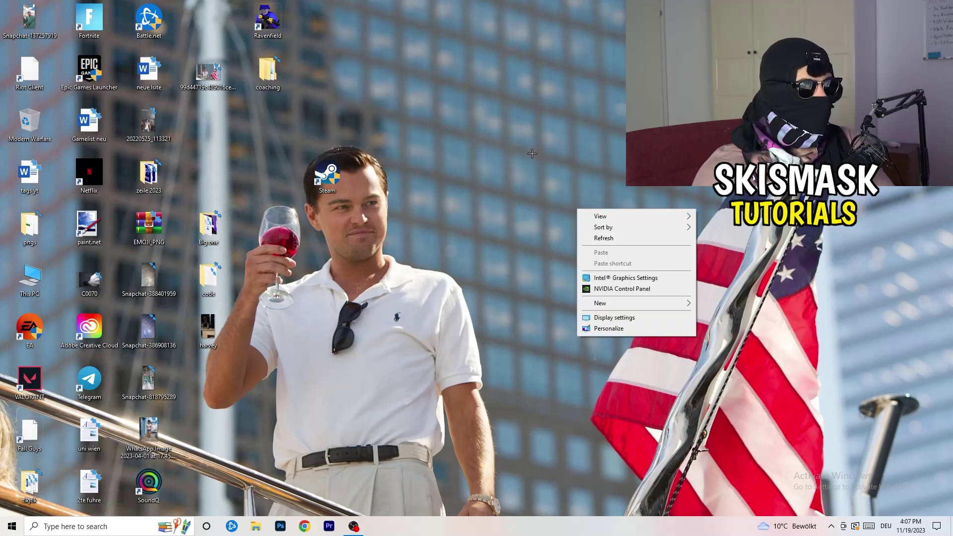
pyautogui.click(635, 289)
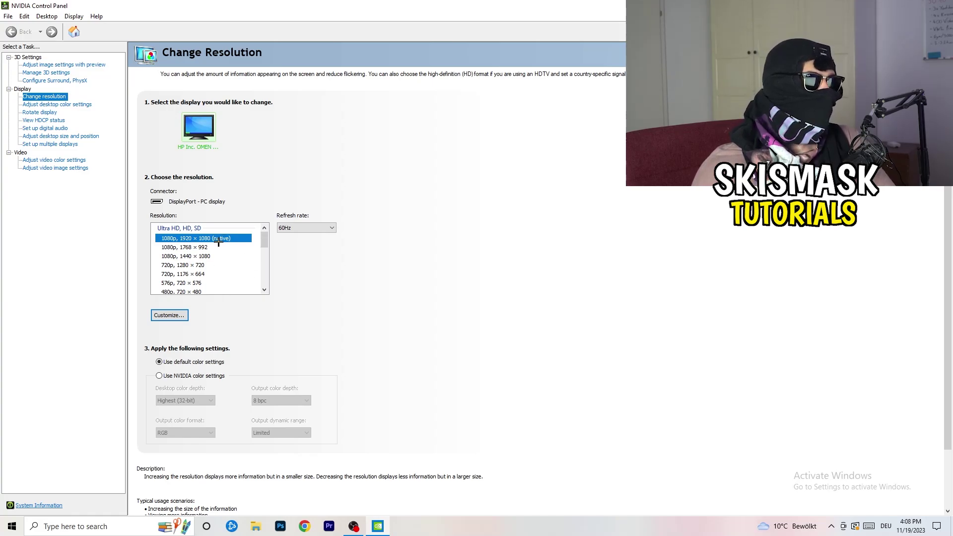
pyautogui.click(52, 65)
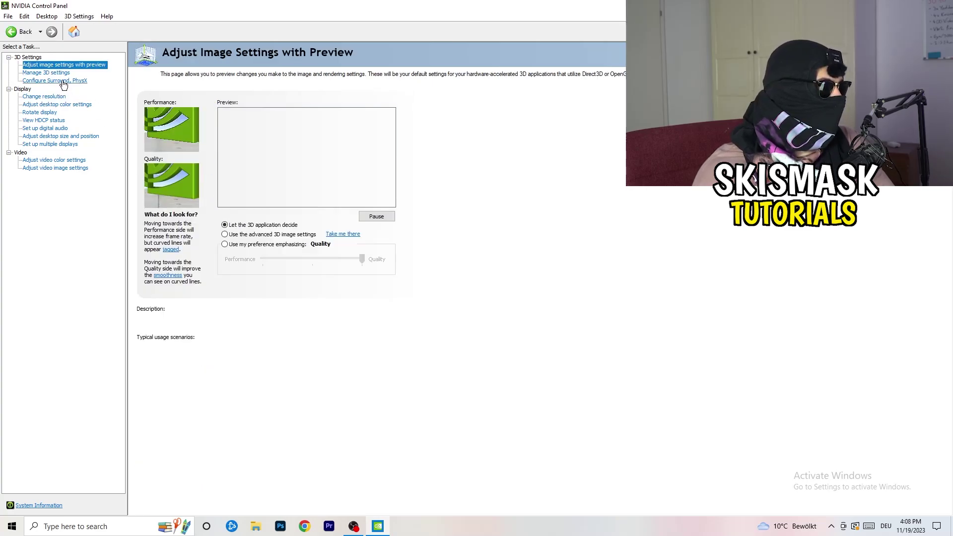